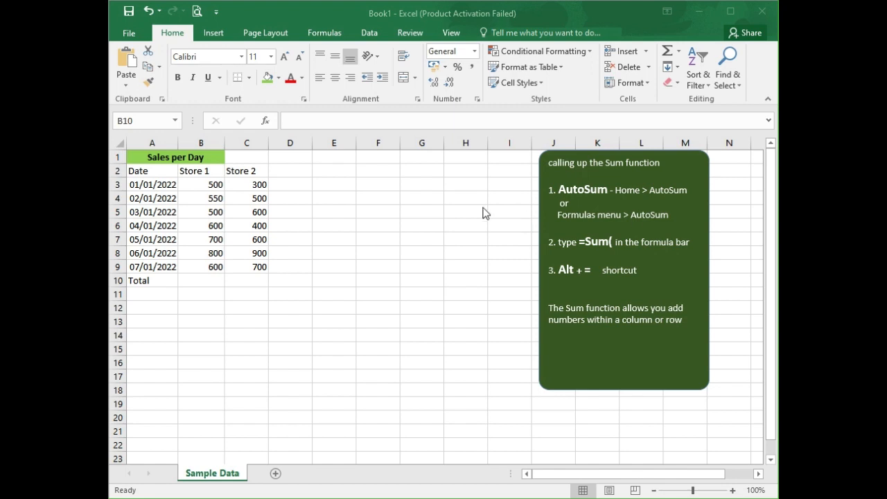
Step: Select the sales table and then the Store 1 values to examine their sum in the status bar
{"action": "left_click", "coordinate": [178, 169]}
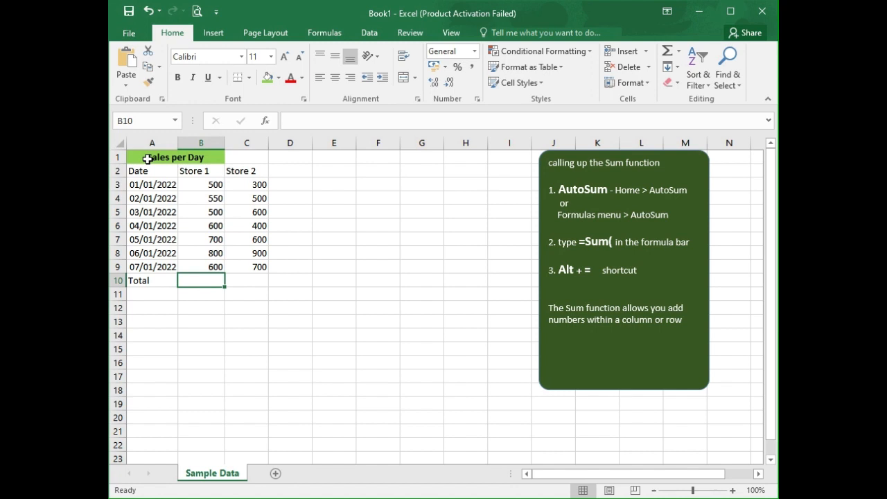
{"action": "left_click_drag", "start_coordinate": [148, 159], "coordinate": [244, 270]}
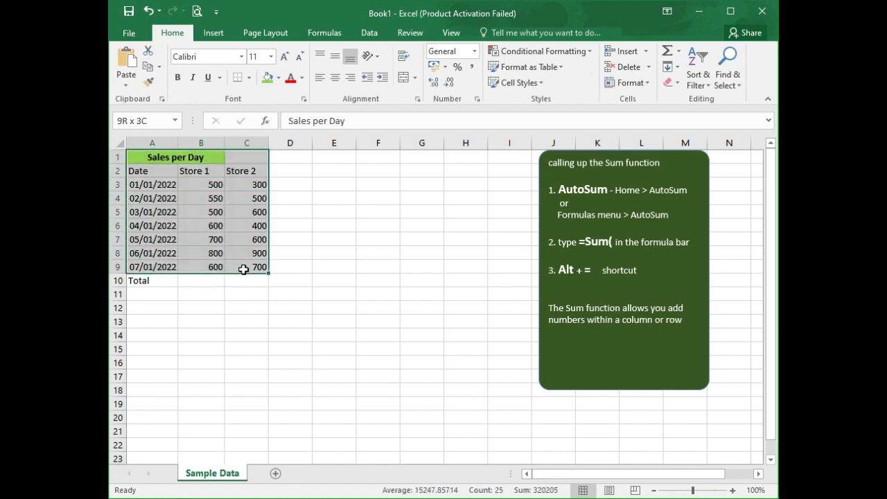
{"action": "left_click", "coordinate": [198, 283]}
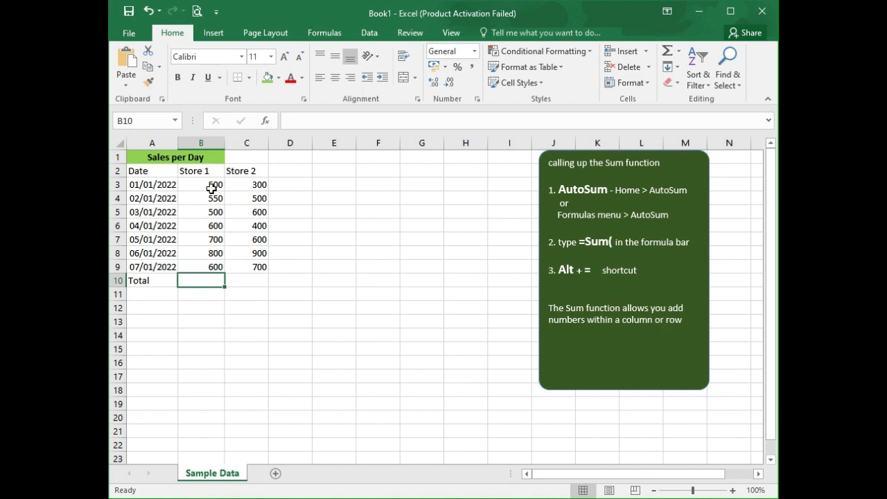
{"action": "left_click_drag", "start_coordinate": [214, 185], "coordinate": [216, 269]}
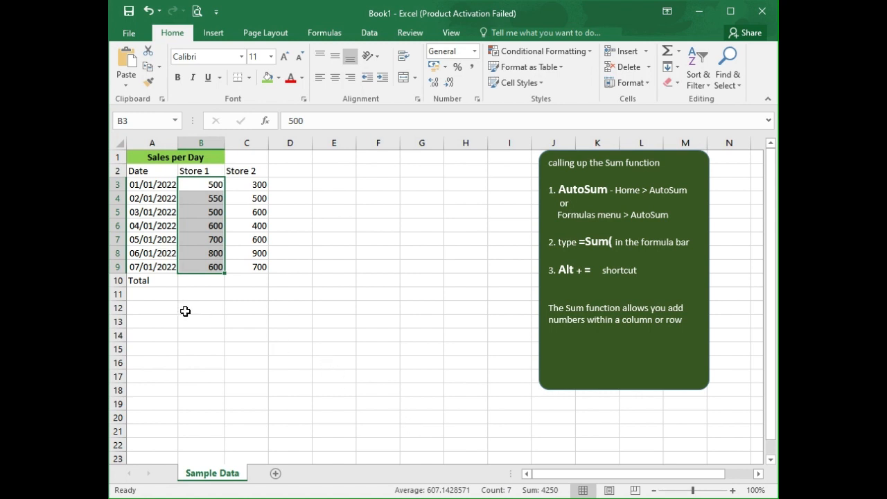
Step: Insert an AutoSum in B10 and set its range to C3:C9
{"action": "left_click", "coordinate": [201, 283]}
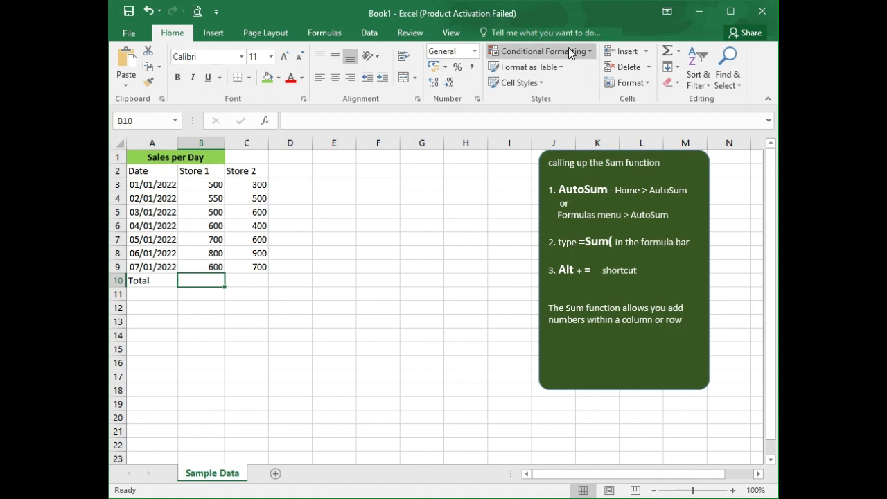
{"action": "left_click", "coordinate": [668, 52]}
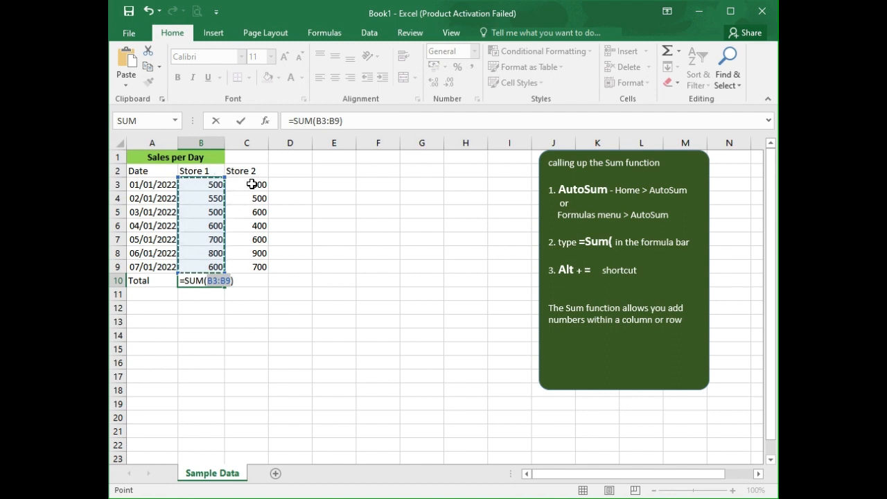
{"action": "left_click_drag", "start_coordinate": [251, 184], "coordinate": [256, 268]}
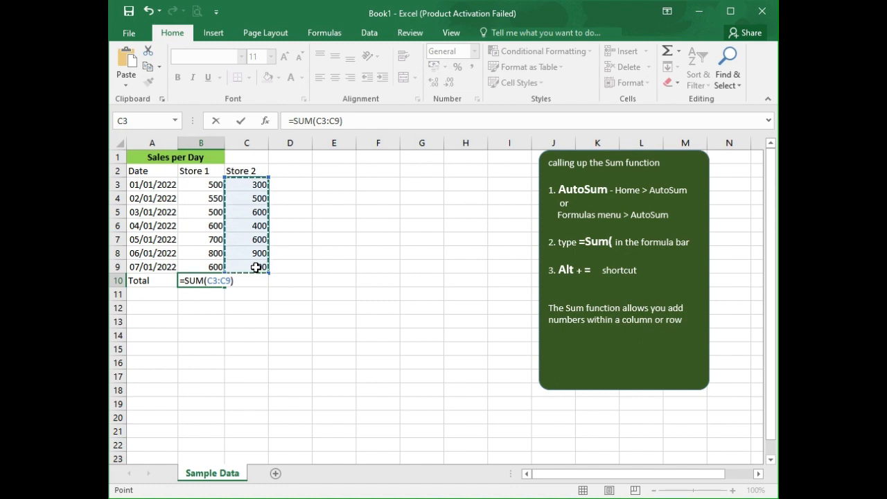
{"action": "key", "text": "Return"}
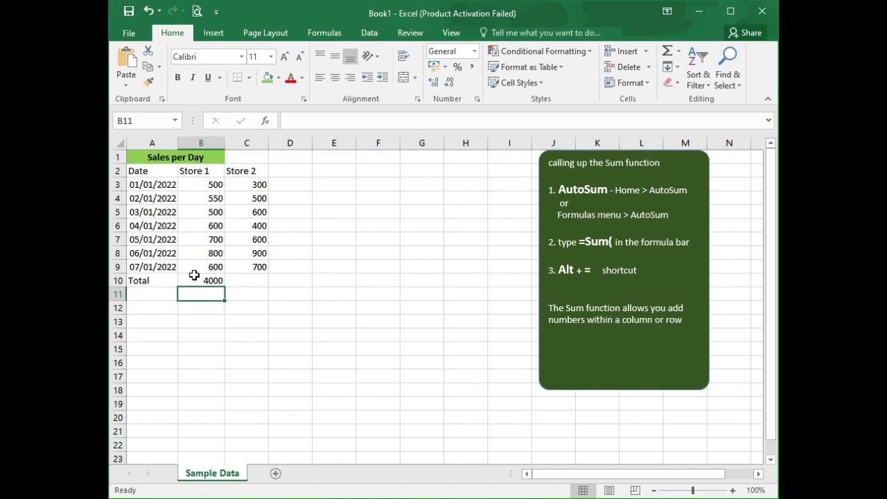
Step: Total C10 with the AutoSum shortcut over C3:C9 and open the cell to inspect its formula
{"action": "left_click", "coordinate": [253, 283]}
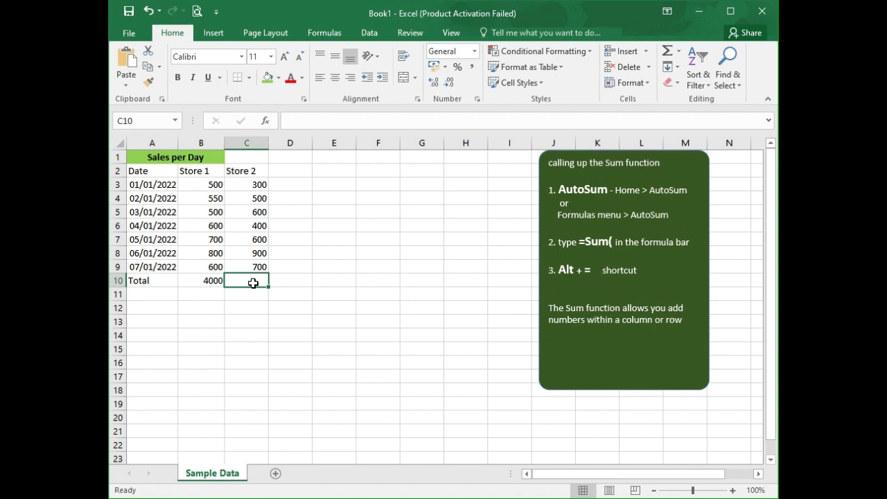
{"action": "key", "text": "alt+equal"}
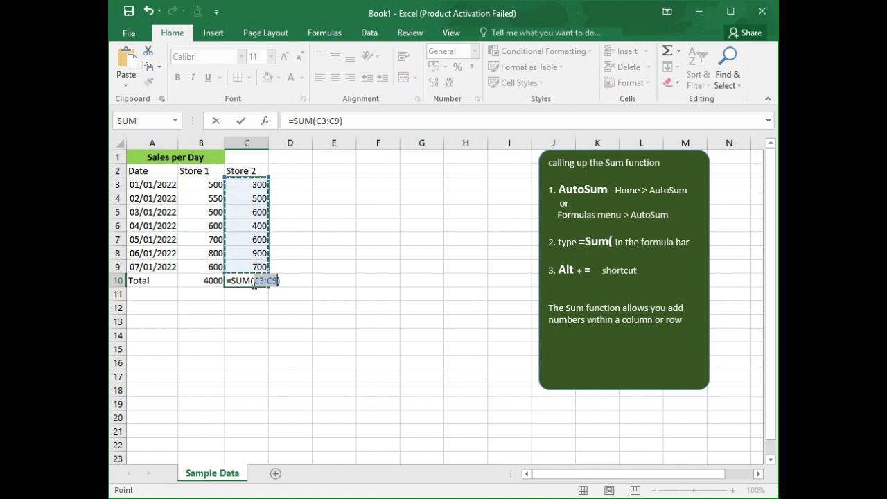
{"action": "key", "text": "Return"}
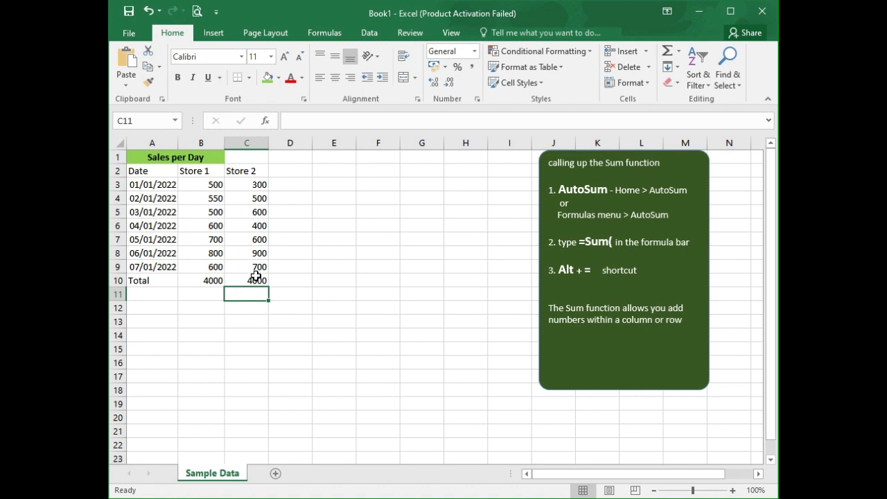
{"action": "double_click", "coordinate": [256, 278]}
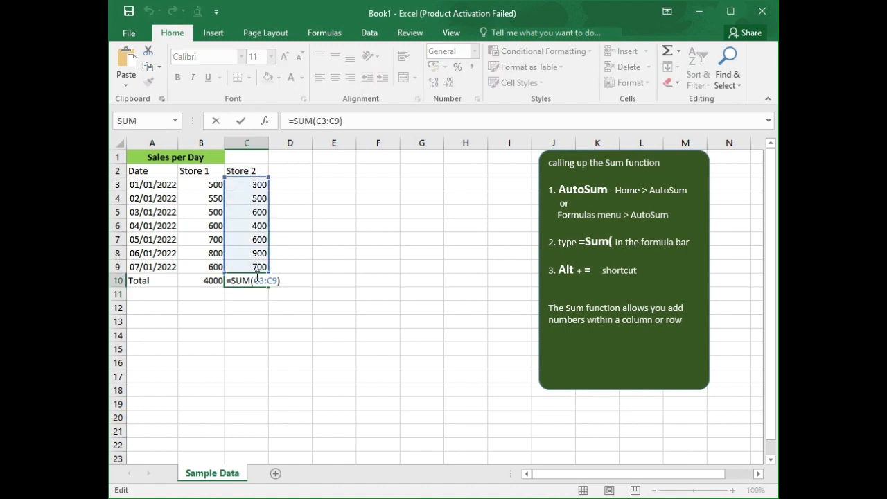
{"action": "key", "text": "Escape"}
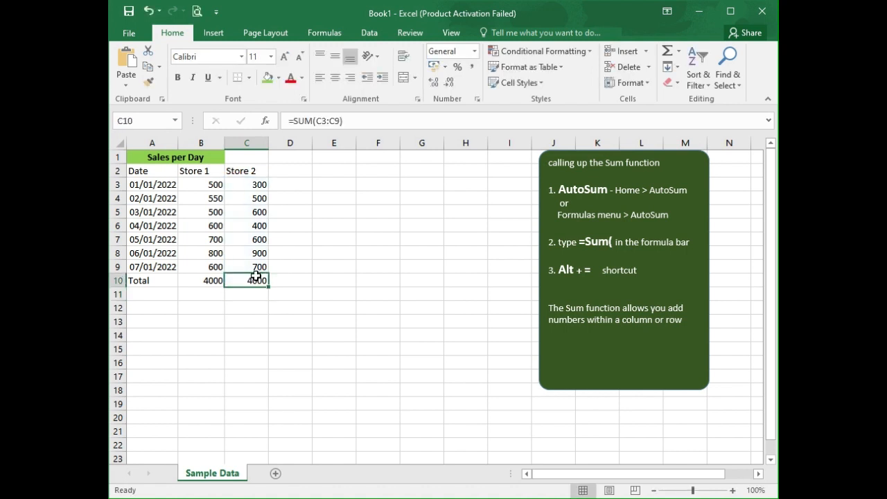
Step: Clear C10 and retype the total as =SUM(C3:C9) by entering the function and selecting the Store 2 values
{"action": "key", "text": "Delete"}
{"action": "type", "text": "="}
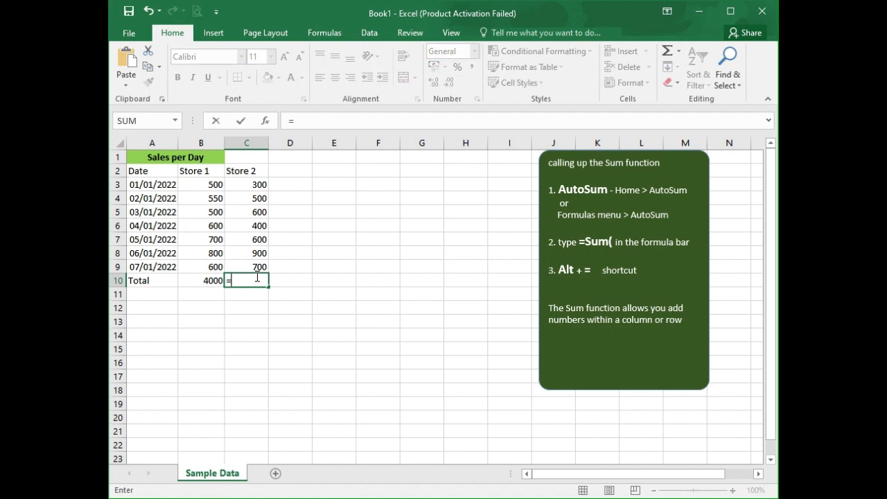
{"action": "type", "text": "sum"}
{"action": "key", "text": "Tab"}
{"action": "left_click_drag", "start_coordinate": [252, 183], "coordinate": [258, 267]}
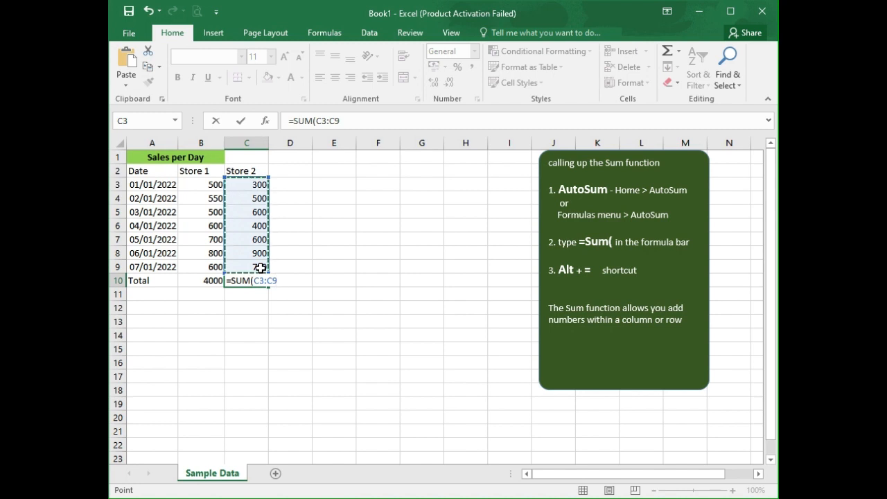
{"action": "key", "text": "Return"}
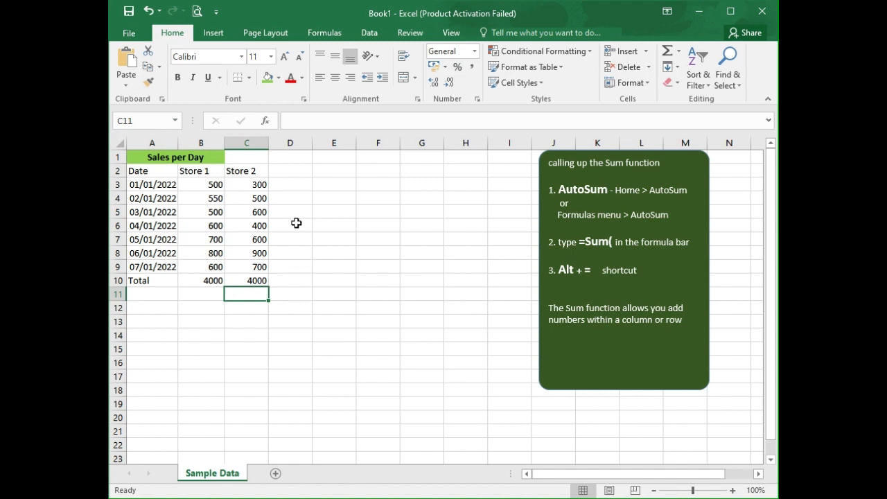
Step: In D3, enter =SUM(B3,C5,B6,C7,B8) by picking each individual cell, then reselect D3 to check the formula
{"action": "left_click", "coordinate": [291, 184]}
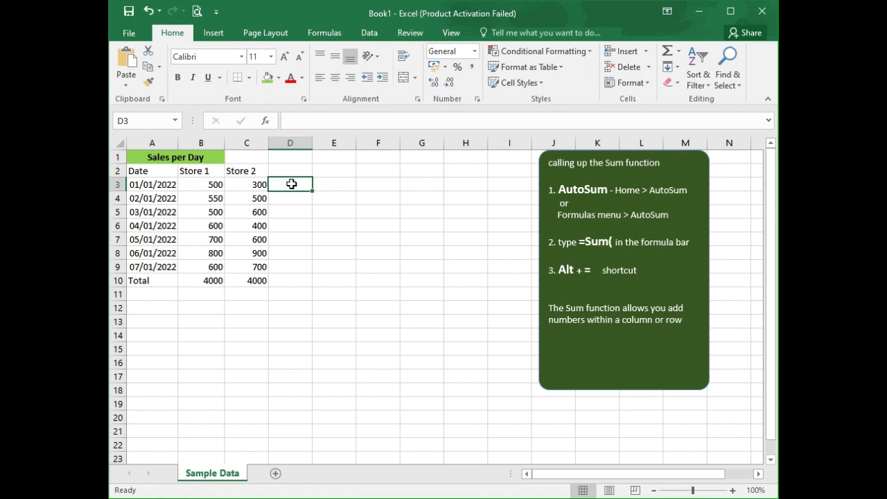
{"action": "type", "text": "="}
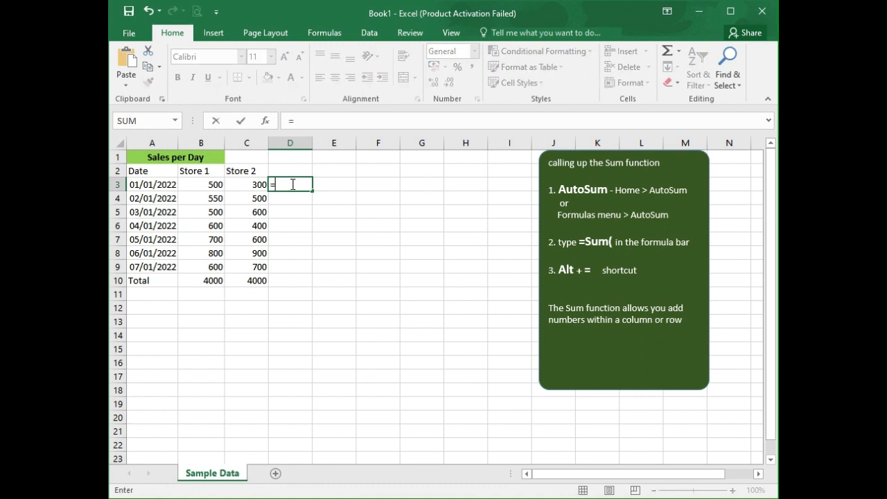
{"action": "type", "text": "sum"}
{"action": "key", "text": "Tab"}
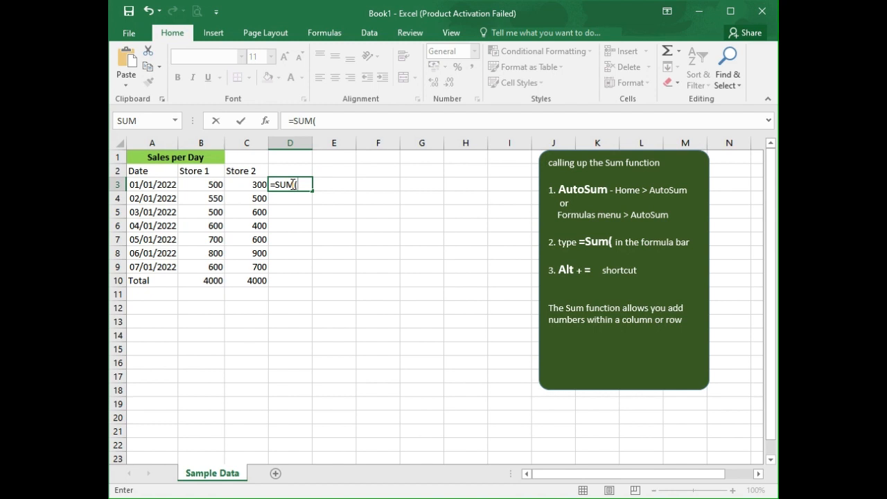
{"action": "left_click", "coordinate": [212, 185]}
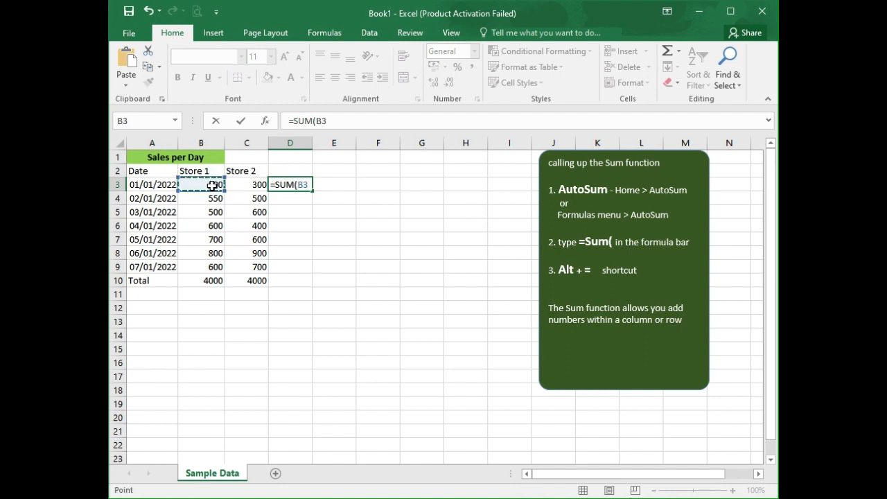
{"action": "left_click", "coordinate": [254, 215], "text": "ctrl"}
{"action": "left_click", "coordinate": [207, 229], "text": "ctrl"}
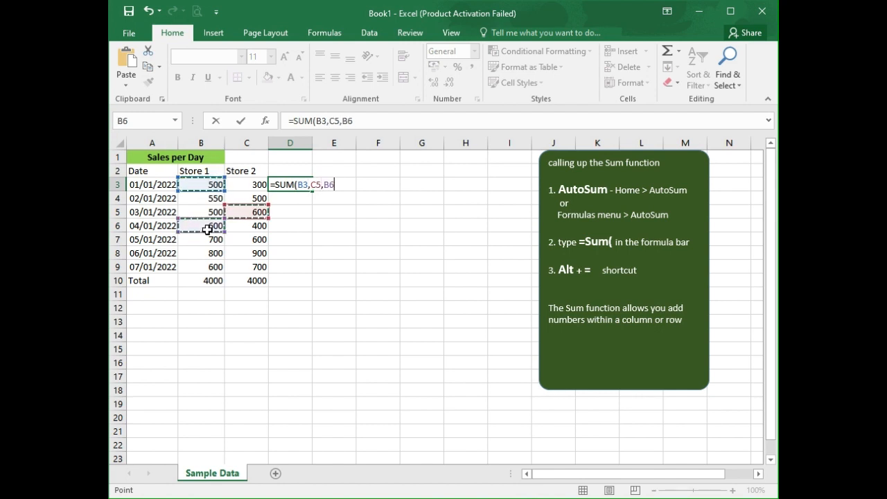
{"action": "left_click", "coordinate": [256, 240], "text": "ctrl"}
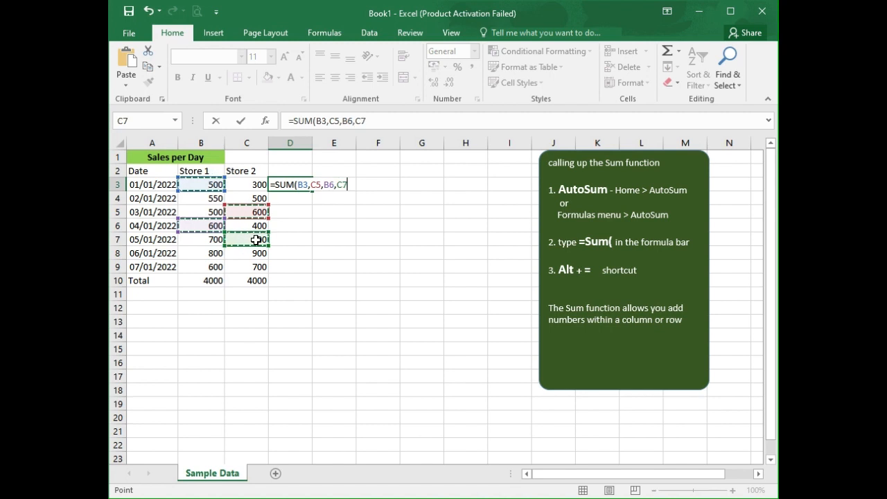
{"action": "left_click", "coordinate": [206, 257], "text": "ctrl"}
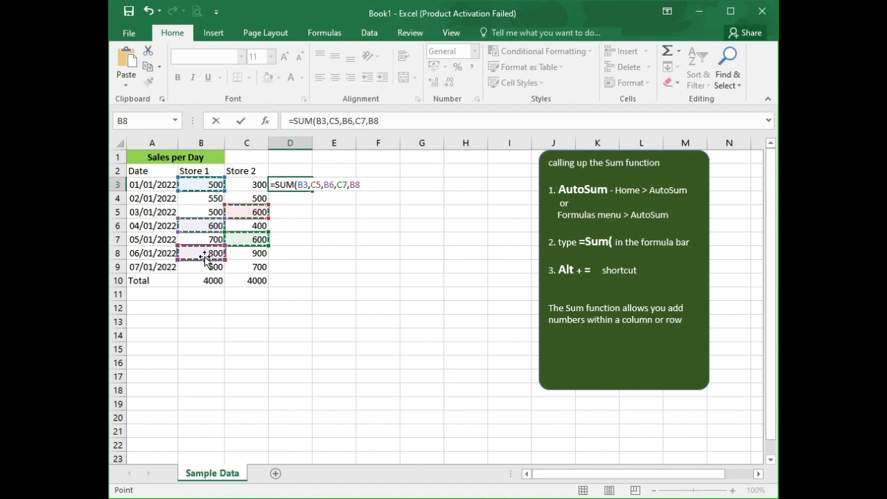
{"action": "type", "text": ")"}
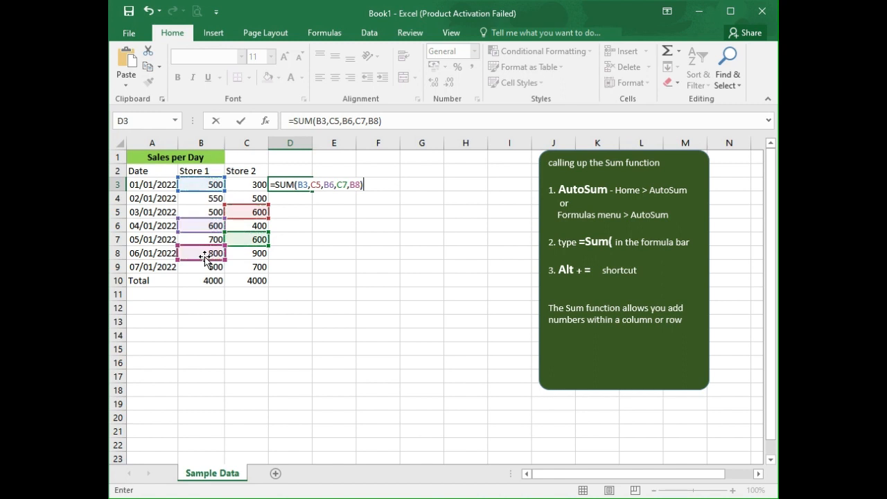
{"action": "key", "text": "Return"}
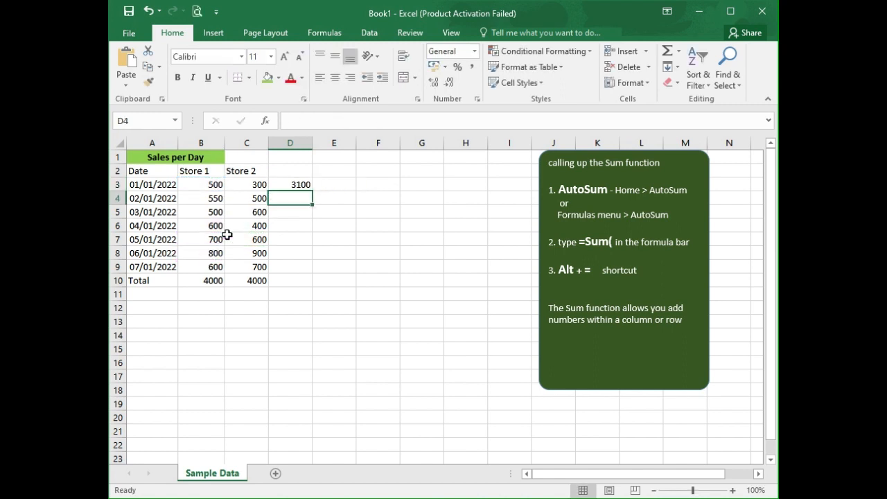
{"action": "left_click", "coordinate": [295, 183]}
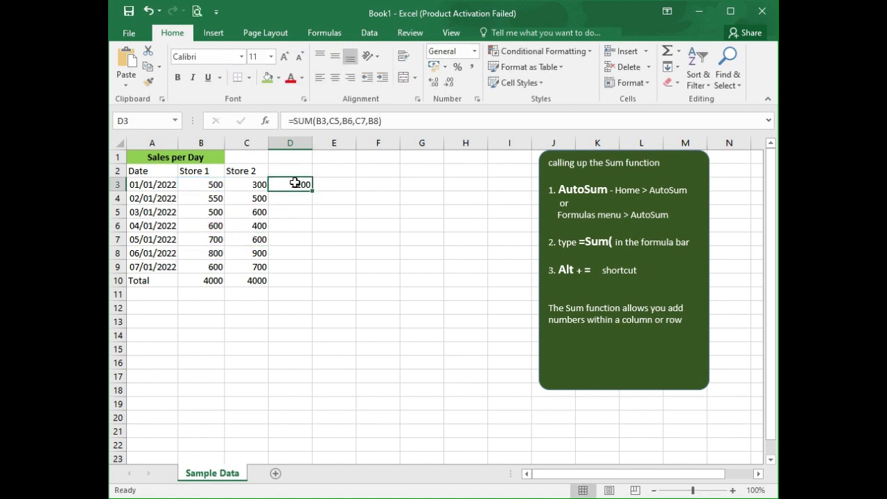